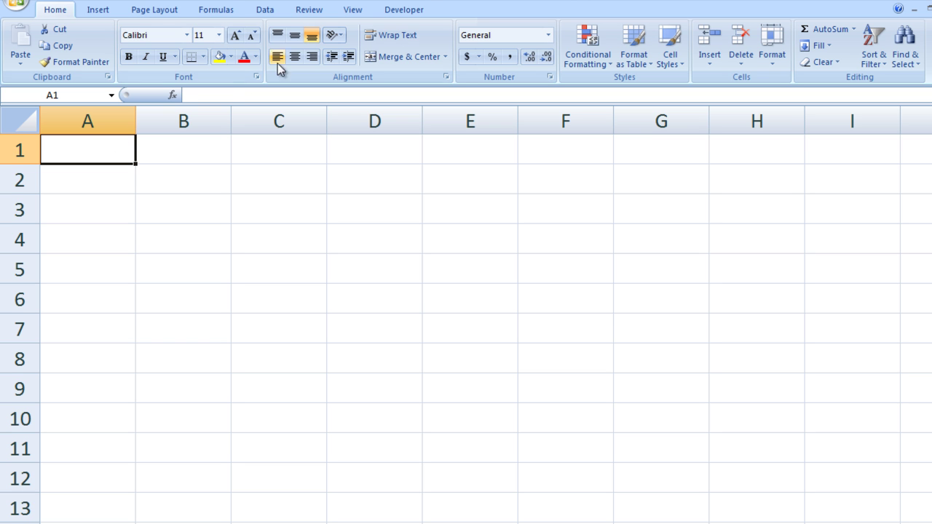
# Switch the ribbon to the Developer tab to reach the macro-recording tools
pyautogui.click(395, 11)
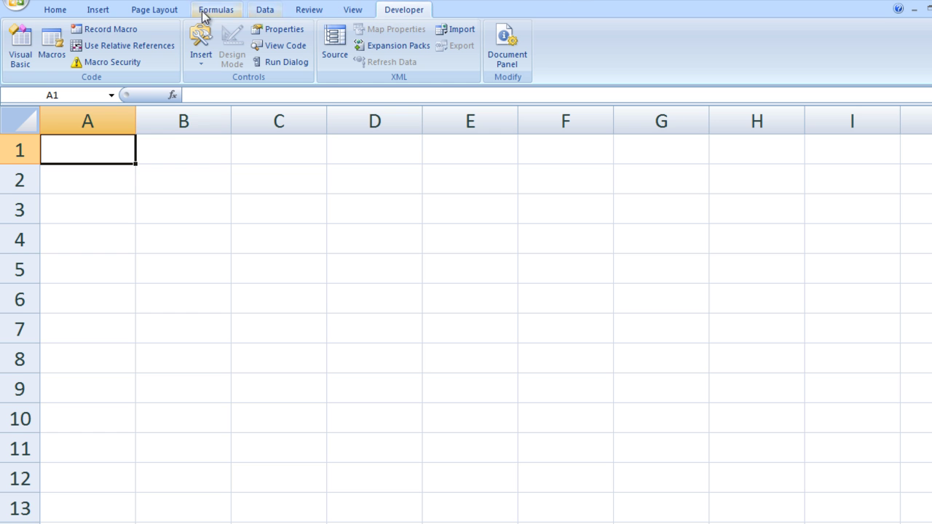
# Start recording a macro named Macro88 with shortcut Ctrl+Shift+P
pyautogui.click(89, 30)
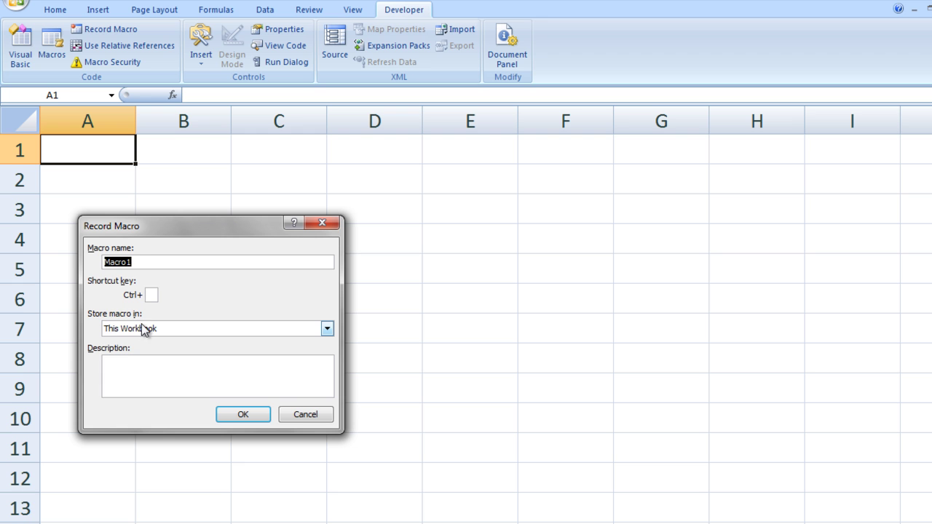
pyautogui.click(141, 260)
pyautogui.press('BackSpace')
pyautogui.write('88')
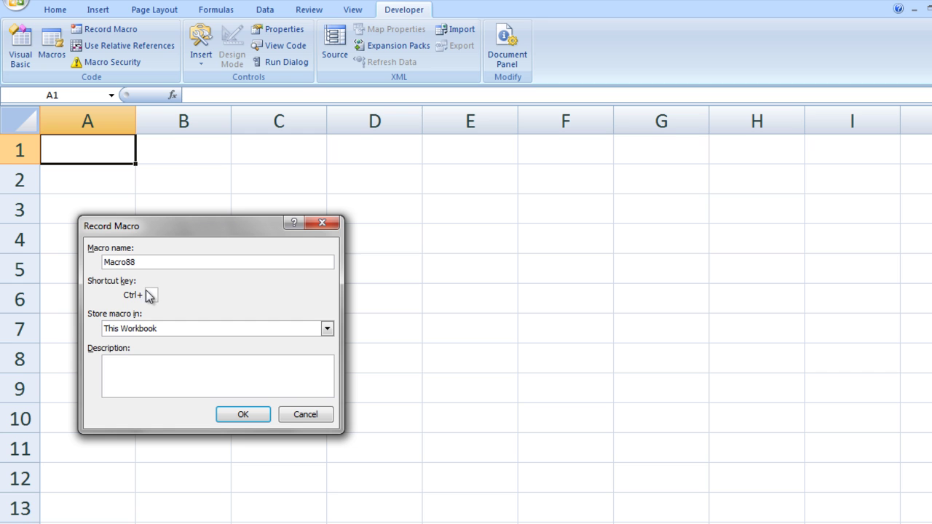
pyautogui.click(151, 294)
pyautogui.write('P')
pyautogui.click(226, 416)
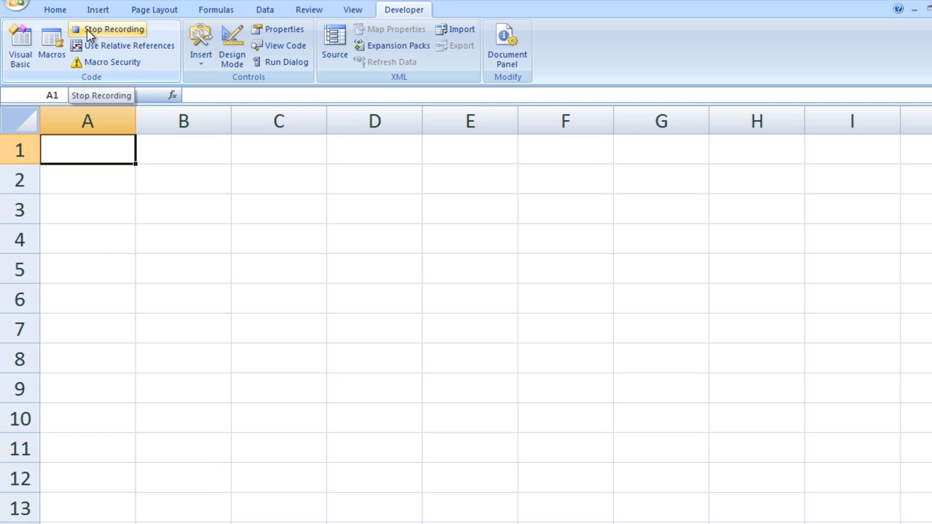
# Enter the header x in A1 and the values 0 to 4 below it
pyautogui.write('x')
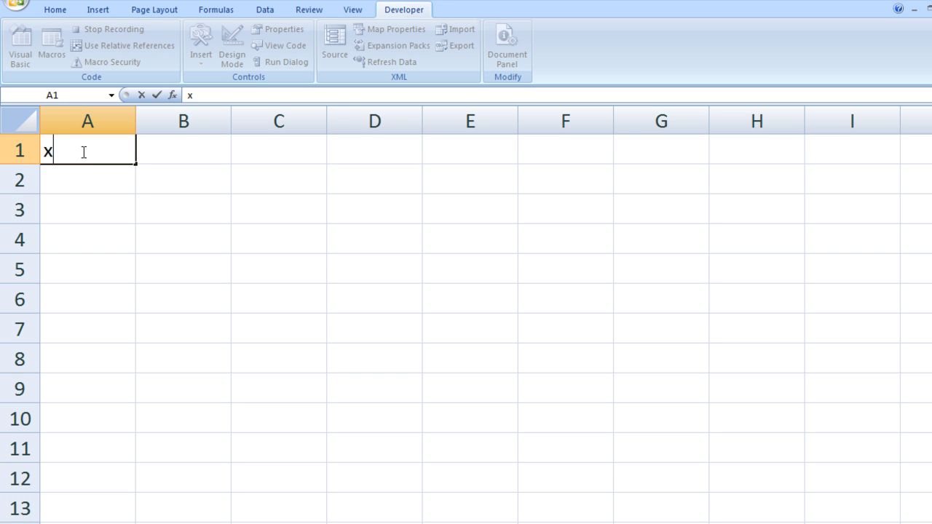
pyautogui.press('Return')
pyautogui.write('0 1 2')
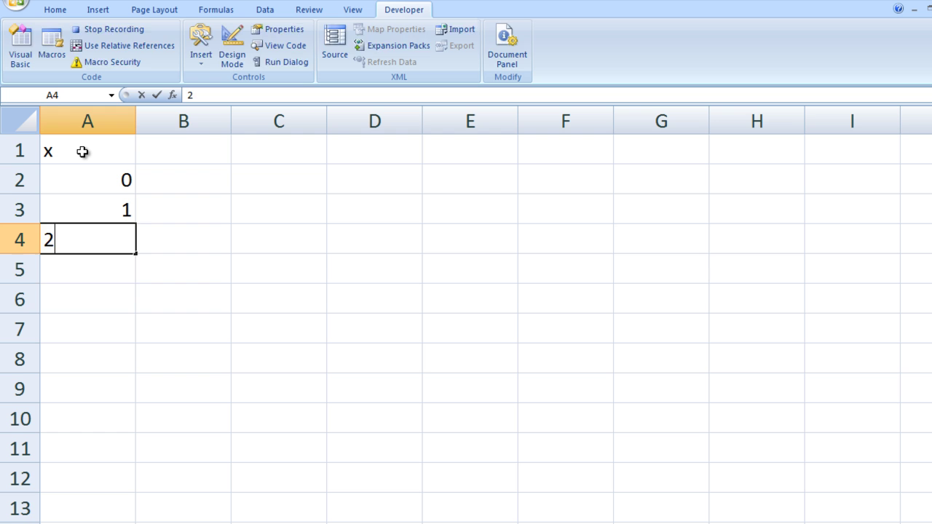
pyautogui.write(' 3 4')
pyautogui.press('Tab')
# Add the sin(x) header in B1, =SIN(A2) in B2, and fill it down to B6
pyautogui.press('Up')
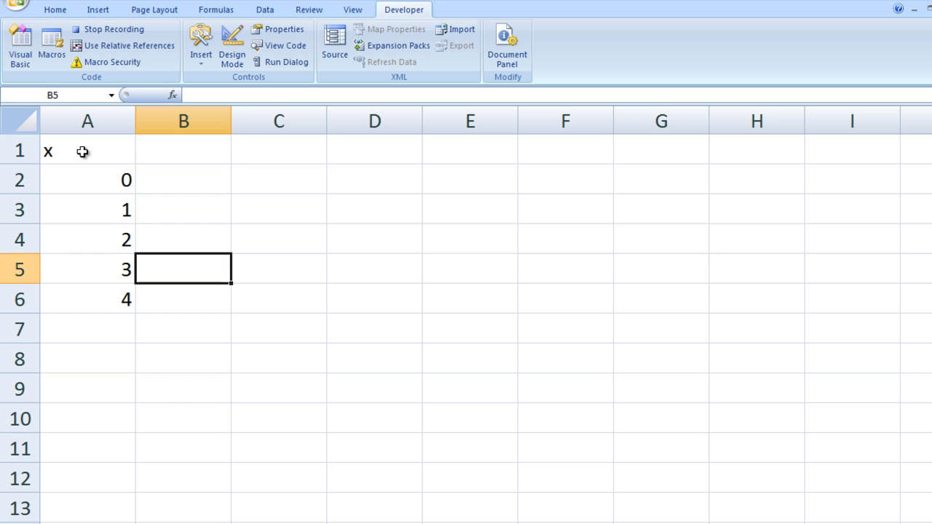
pyautogui.press('Up')
pyautogui.press('Up')
pyautogui.press('Up')
pyautogui.press('Up')
pyautogui.write('s')
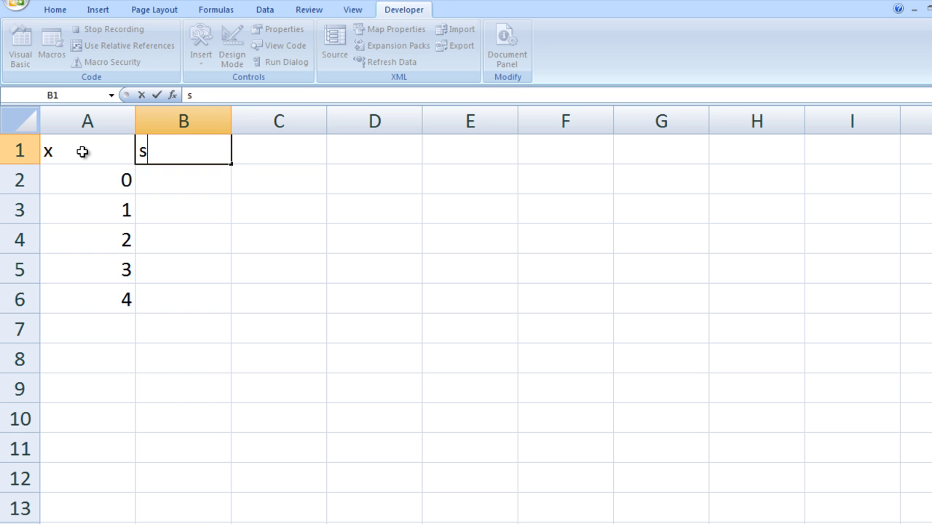
pyautogui.write('in(x)')
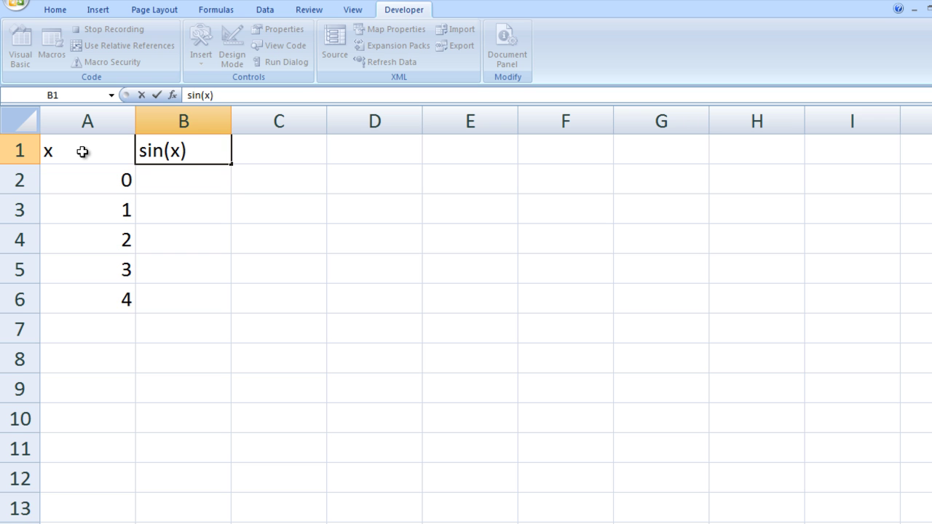
pyautogui.press('Return')
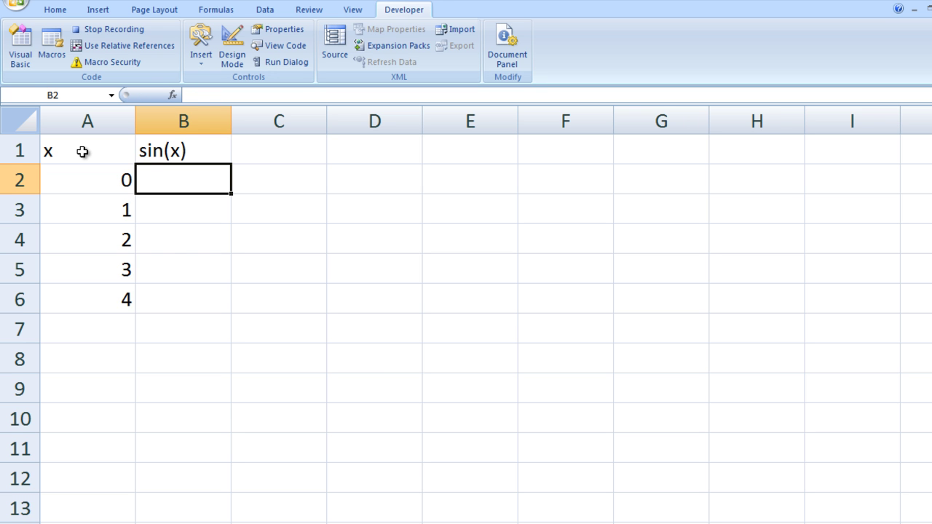
pyautogui.write('=sin')
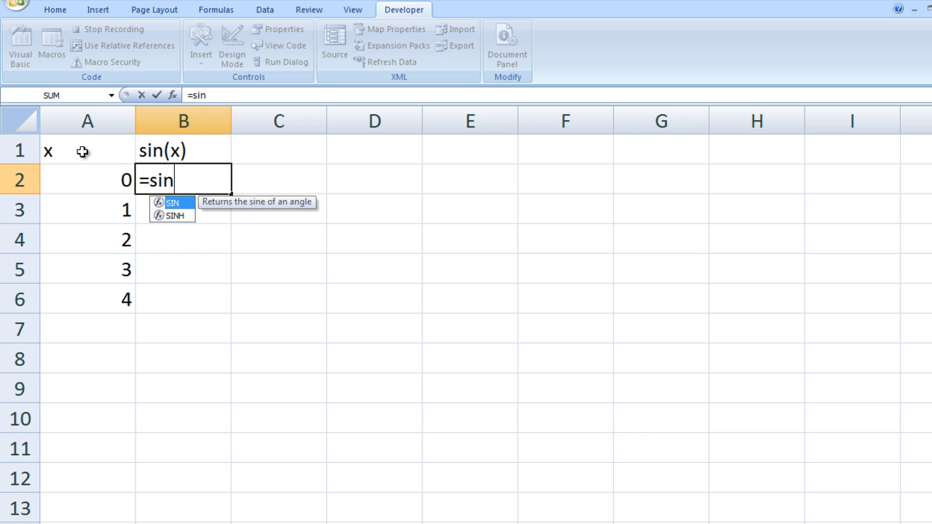
pyautogui.write('(a2)')
pyautogui.press('Return')
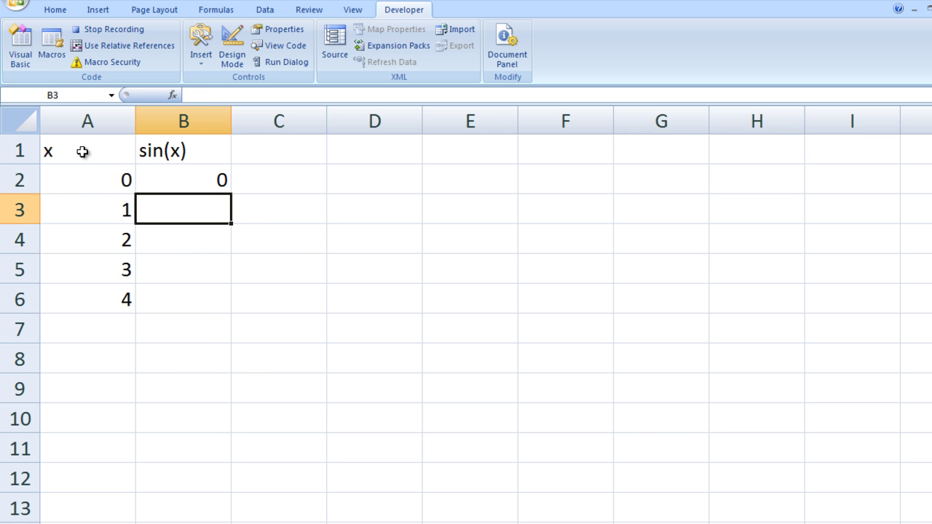
pyautogui.click(156, 173)
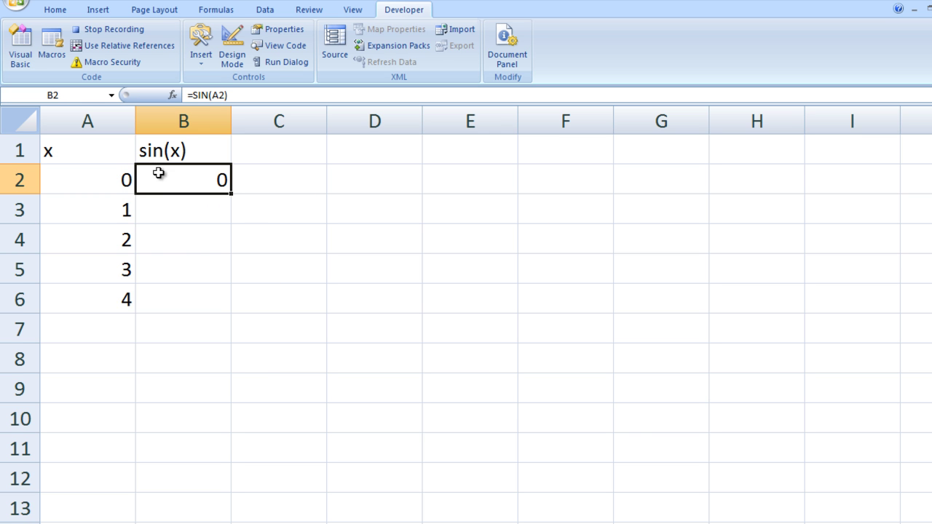
pyautogui.moveTo(233, 194)
pyautogui.mouseDown()
pyautogui.moveTo(244, 314)
pyautogui.moveTo(229, 310)
pyautogui.mouseUp()
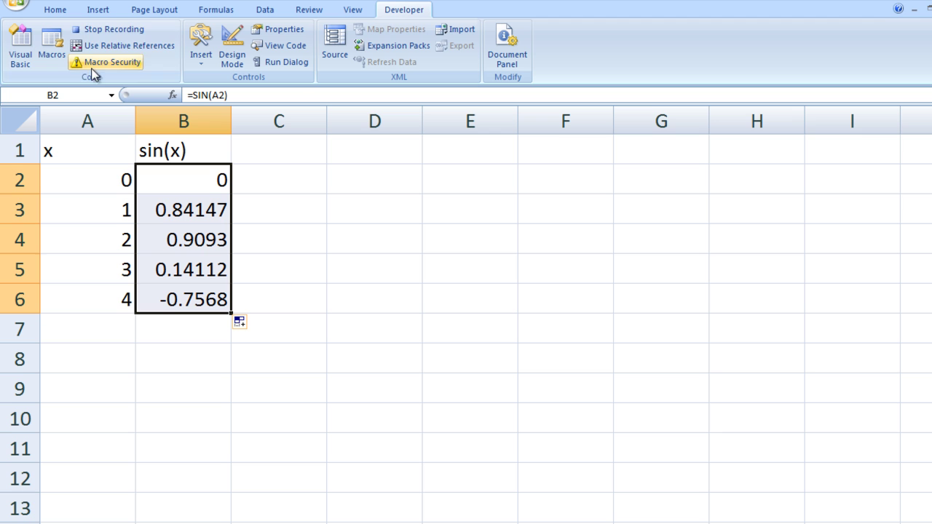
# Stop recording, clear and restore the A1:B6 table, then select D4 on Sheet1
pyautogui.click(86, 28)
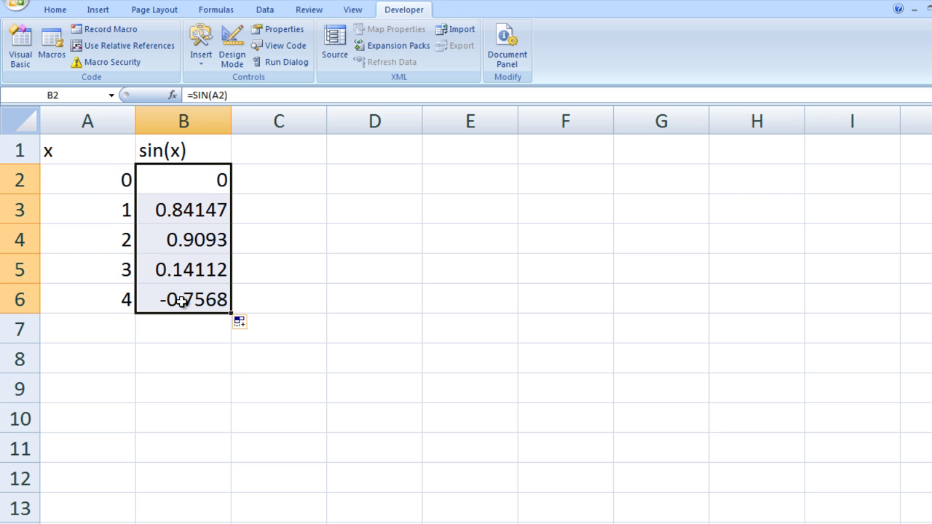
pyautogui.moveTo(81, 150)
pyautogui.mouseDown()
pyautogui.moveTo(70, 179)
pyautogui.moveTo(180, 274)
pyautogui.moveTo(192, 304)
pyautogui.mouseUp()
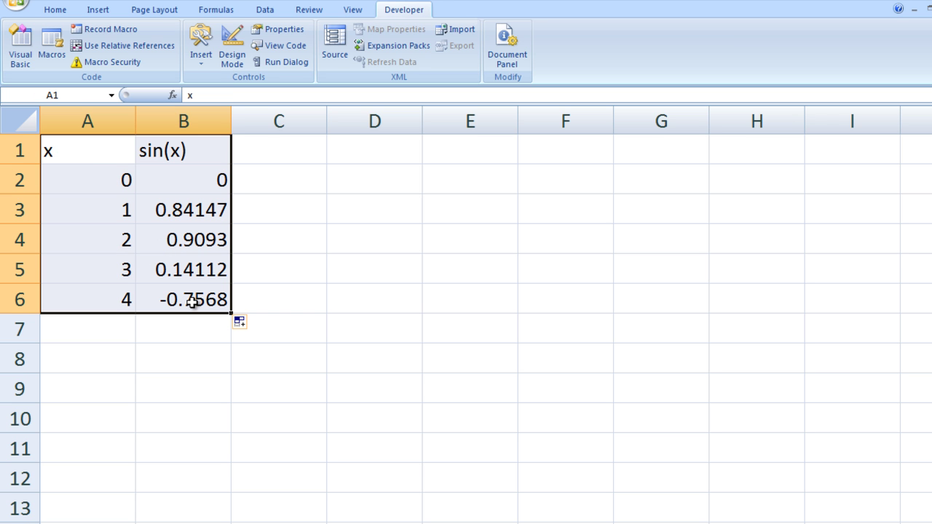
pyautogui.press('Delete')
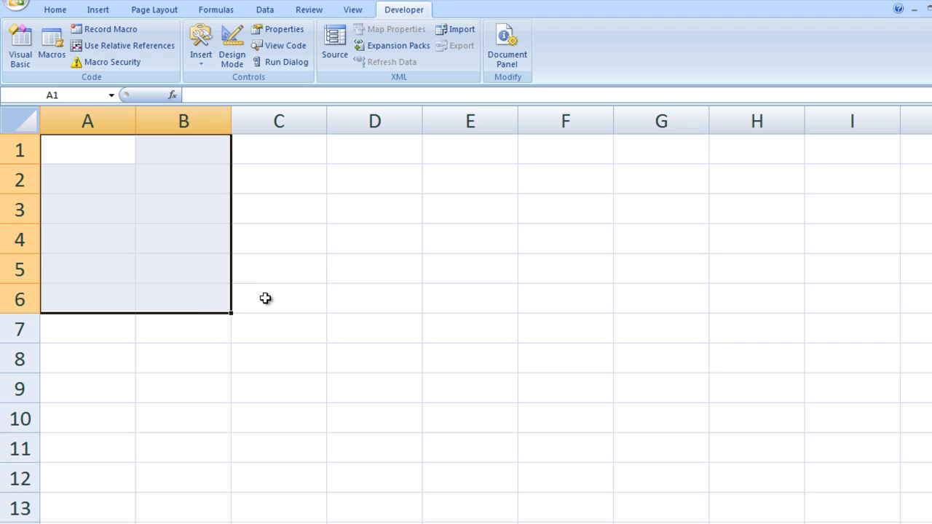
pyautogui.click(265, 298)
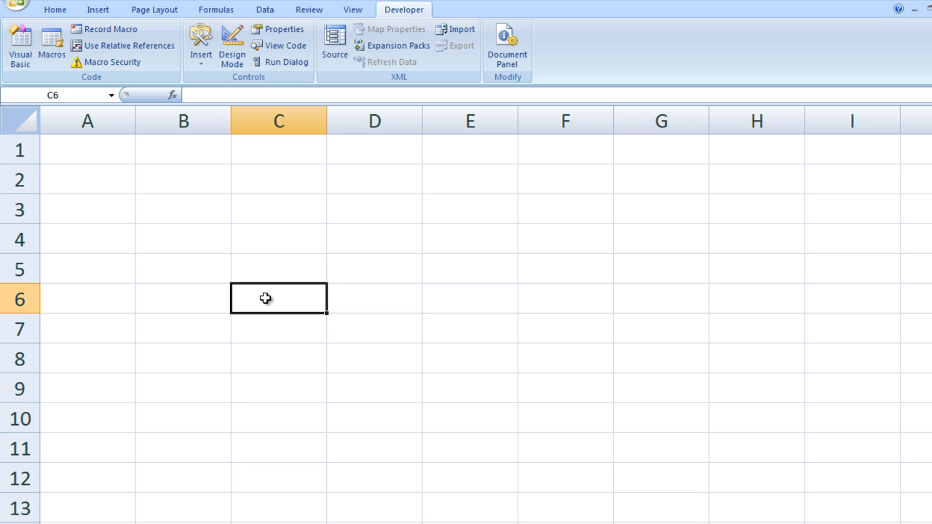
pyautogui.hotkey('ctrl', 'z')
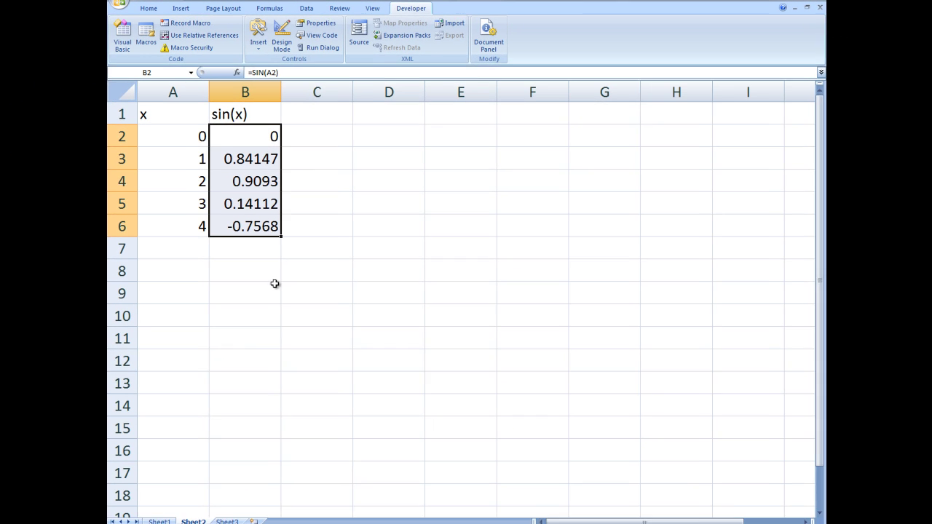
pyautogui.click(171, 514)
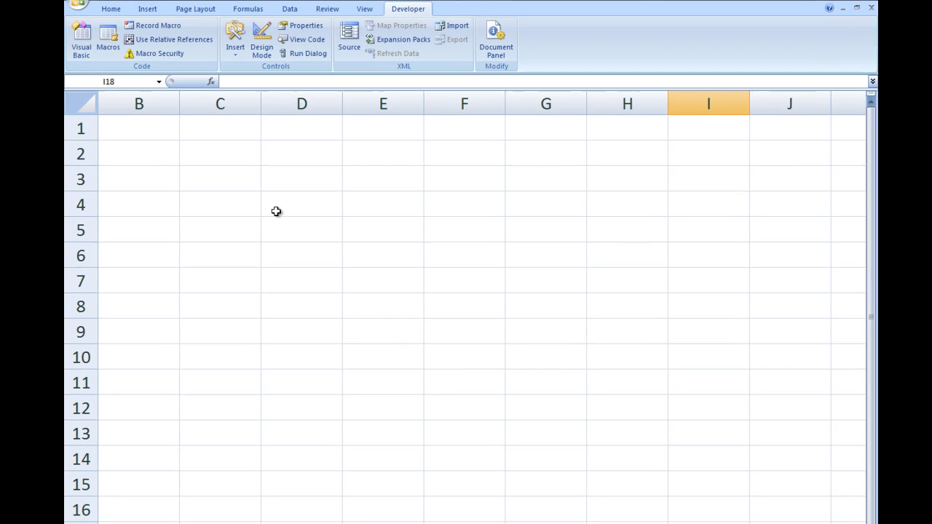
pyautogui.click(276, 211)
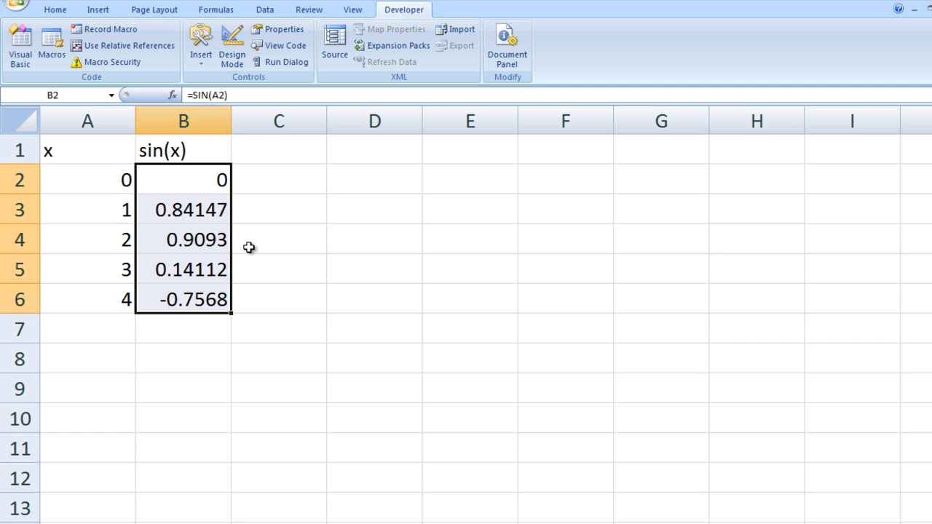
# Open Macro88 in the Visual Basic Editor and widen the code window to read it
pyautogui.click(53, 42)
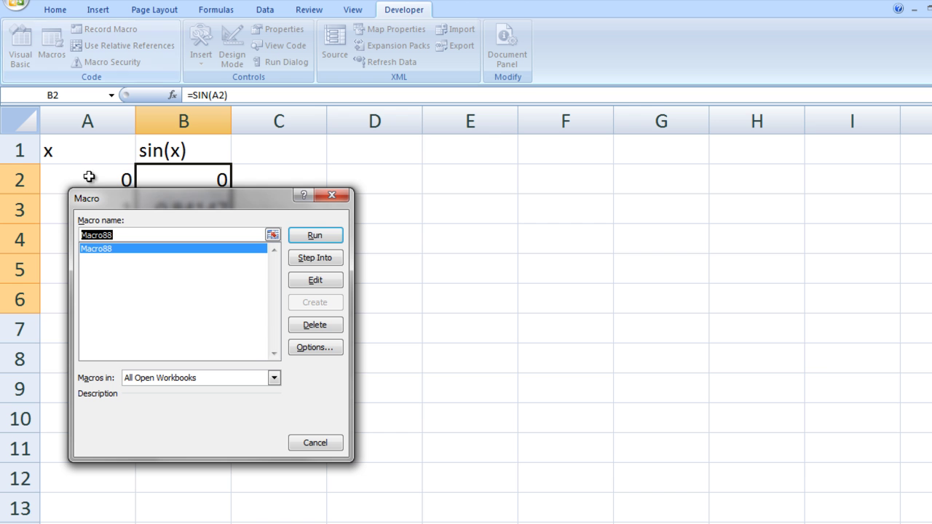
pyautogui.click(96, 251)
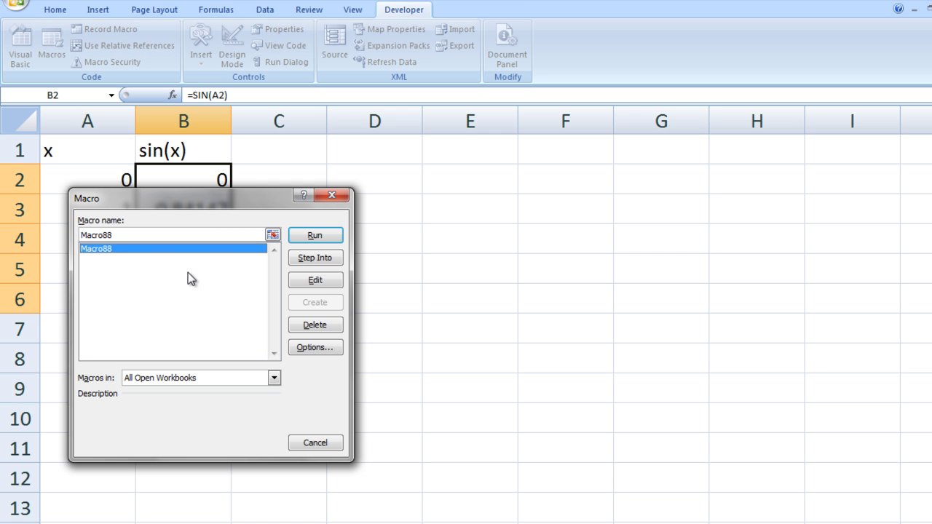
pyautogui.click(309, 283)
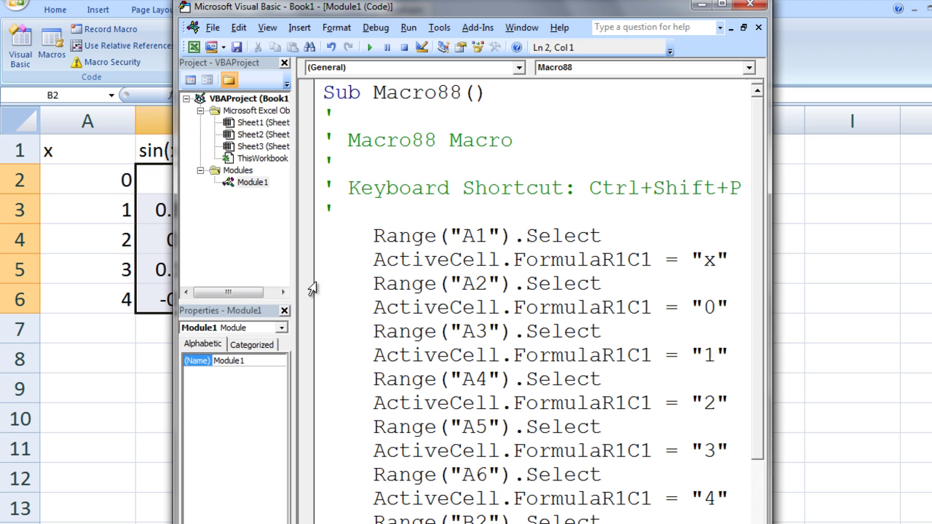
pyautogui.moveTo(764, 227); pyautogui.dragTo(908, 236)
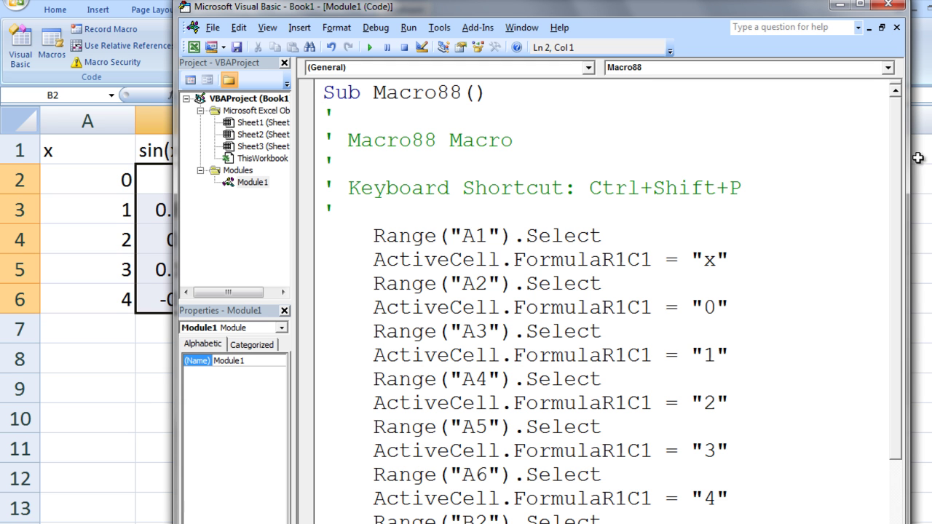
# Close the editor, switch on Use Relative References, and clear the A1:B6 table
pyautogui.click(888, 5)
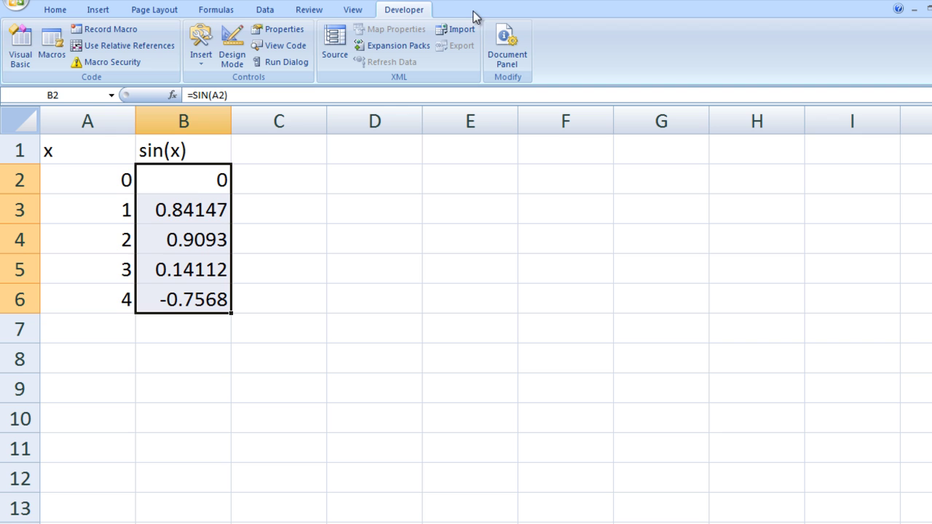
pyautogui.click(87, 47)
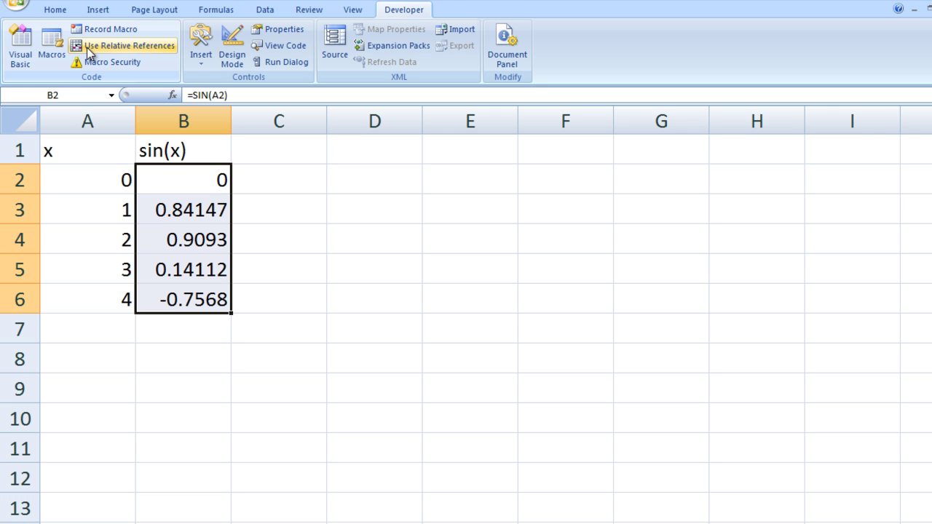
pyautogui.click(87, 47)
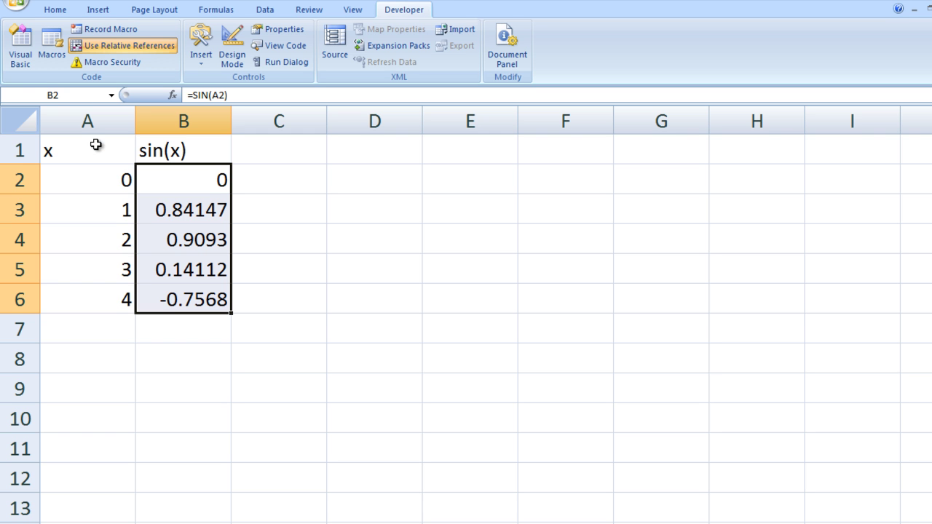
pyautogui.moveTo(94, 143)
pyautogui.mouseDown()
pyautogui.moveTo(181, 282)
pyautogui.moveTo(186, 310)
pyautogui.mouseUp()
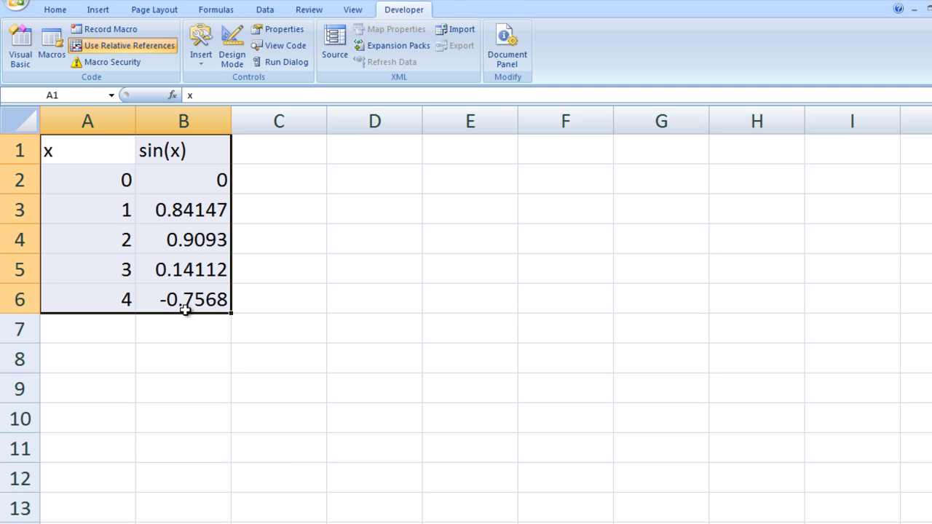
pyautogui.press('Delete')
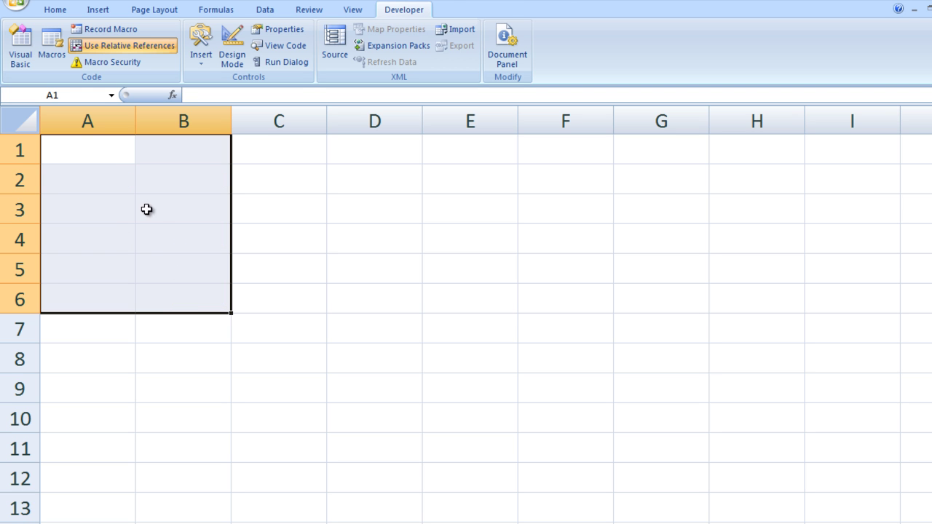
pyautogui.click(93, 46)
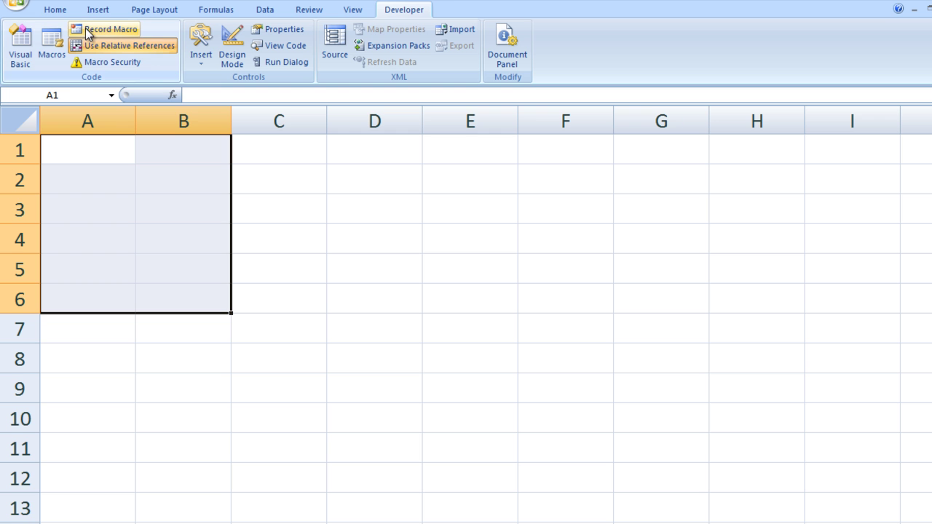
# Start recording a macro named Macro99 with Q as its shortcut letter
pyautogui.click(87, 30)
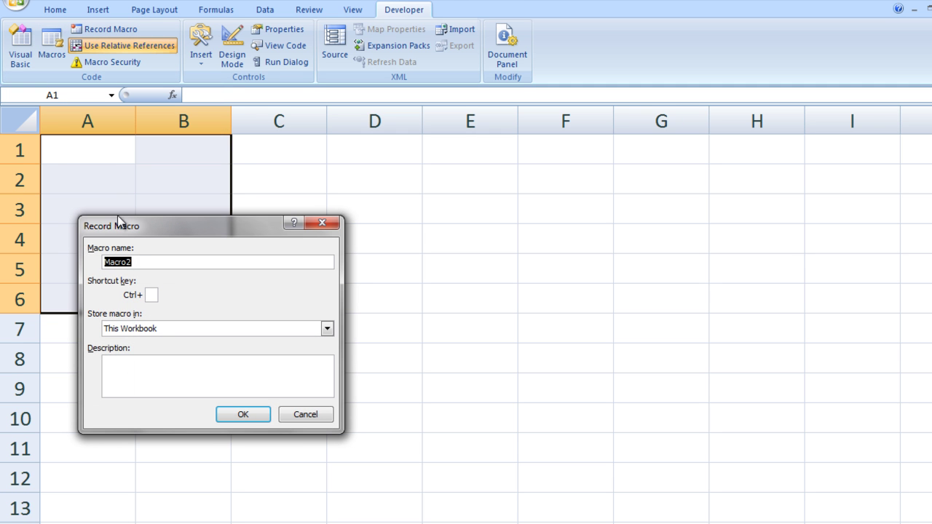
pyautogui.click(143, 262)
pyautogui.press('BackSpace')
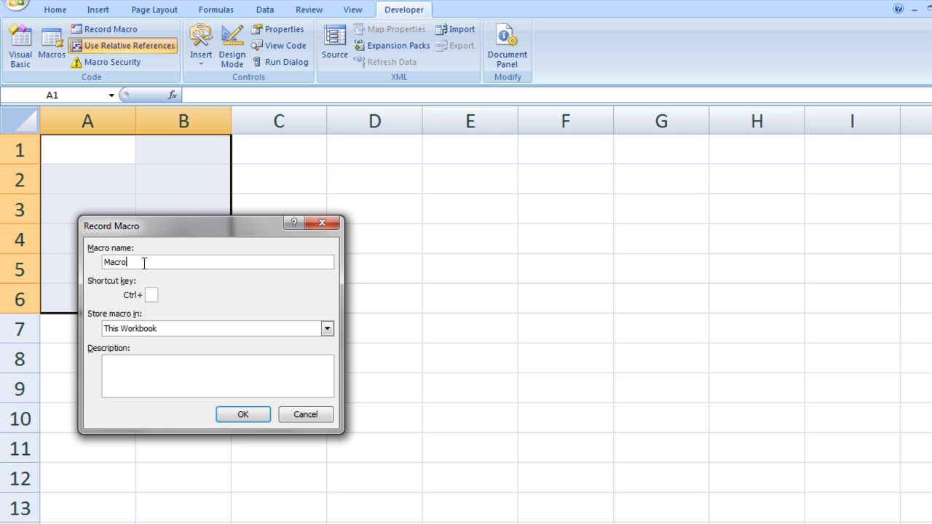
pyautogui.write('99')
pyautogui.write('Q')
pyautogui.click(237, 413)
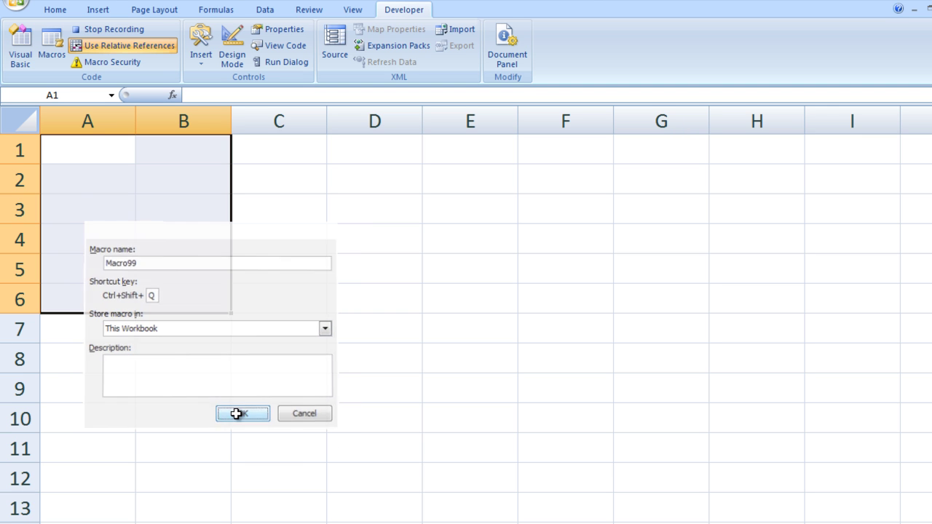
# Enter the header x in A1 and the values 0, 1, 2, 3, 4 below it
pyautogui.click(86, 150)
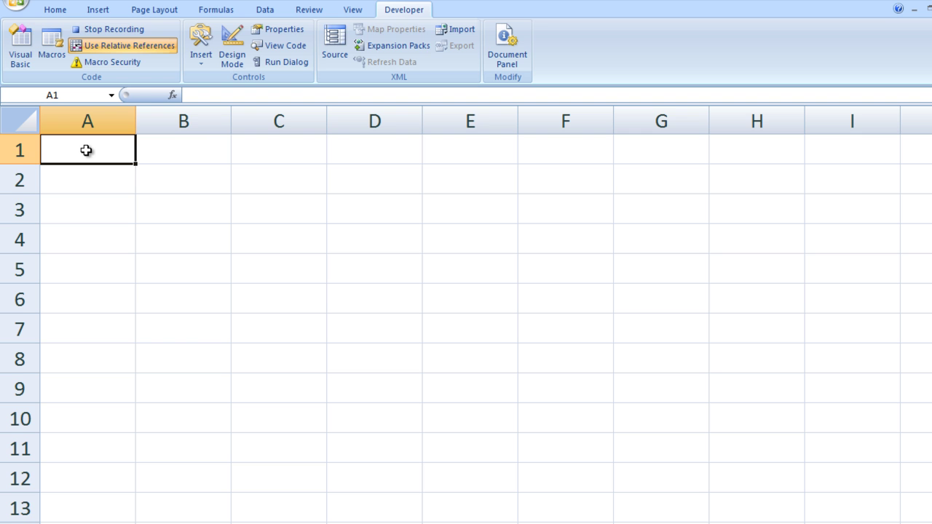
pyautogui.write('x')
pyautogui.press('Return')
pyautogui.write('0')
pyautogui.press('Return')
pyautogui.write('1')
pyautogui.press('Return')
pyautogui.write('2')
pyautogui.press('Return')
pyautogui.write('3')
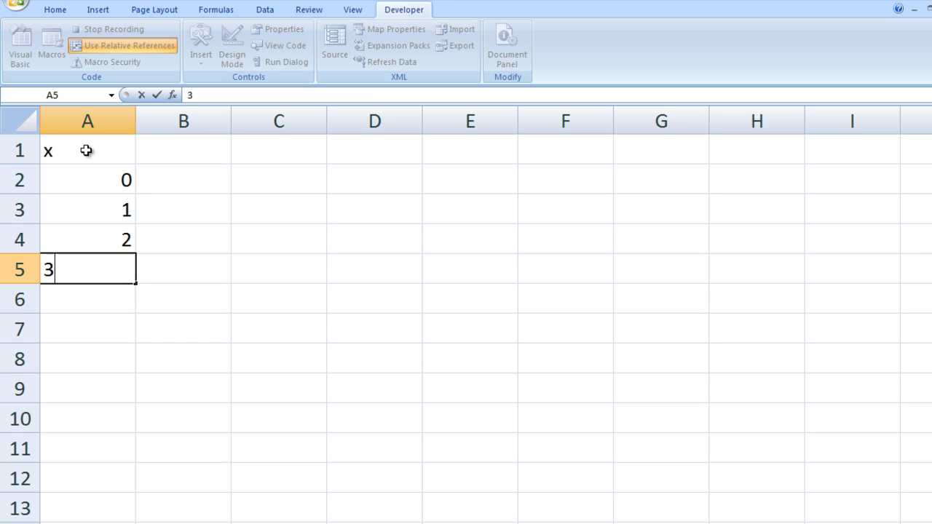
pyautogui.press('Return')
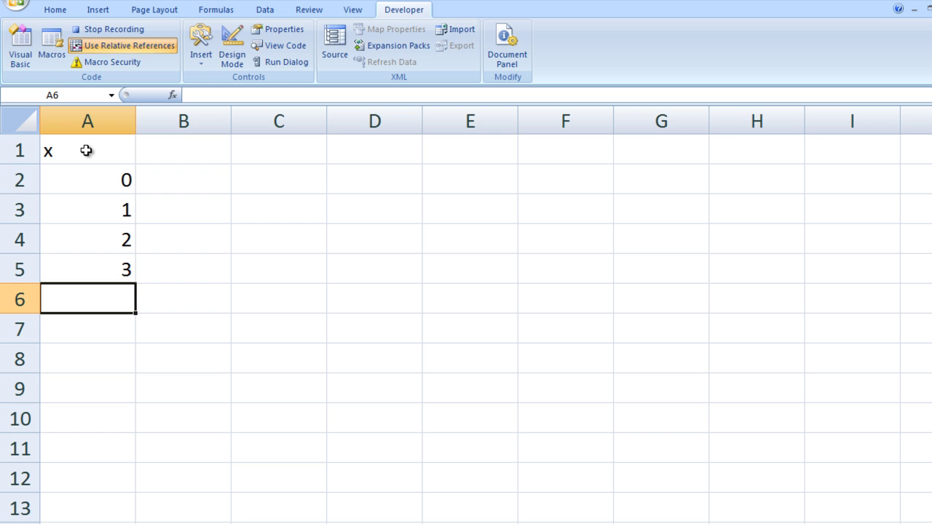
pyautogui.write('4')
# Add the sin(x) header in B1, =sin(a2) in B2, and fill it down to B6
pyautogui.press('Tab')
pyautogui.press('Up')
pyautogui.press('Up')
pyautogui.press('Up')
pyautogui.press('Up')
pyautogui.press('Up')
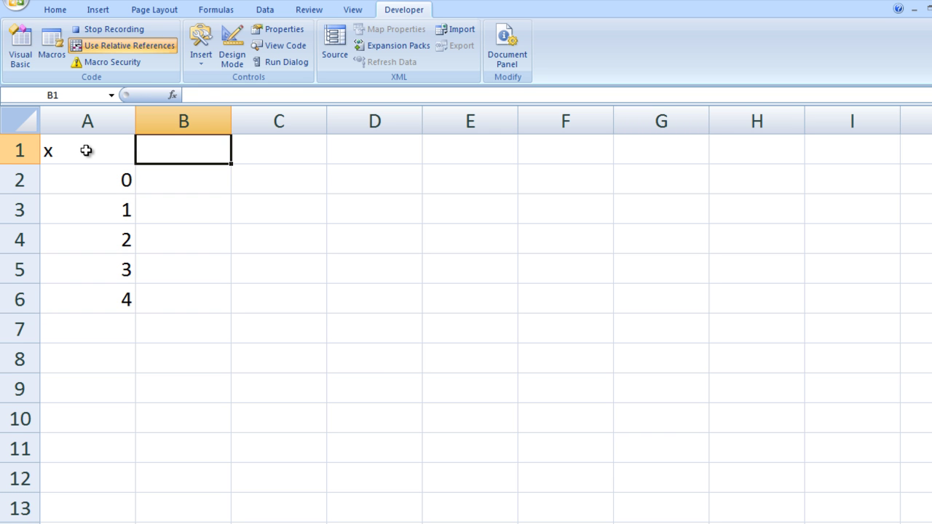
pyautogui.write('sin(x)')
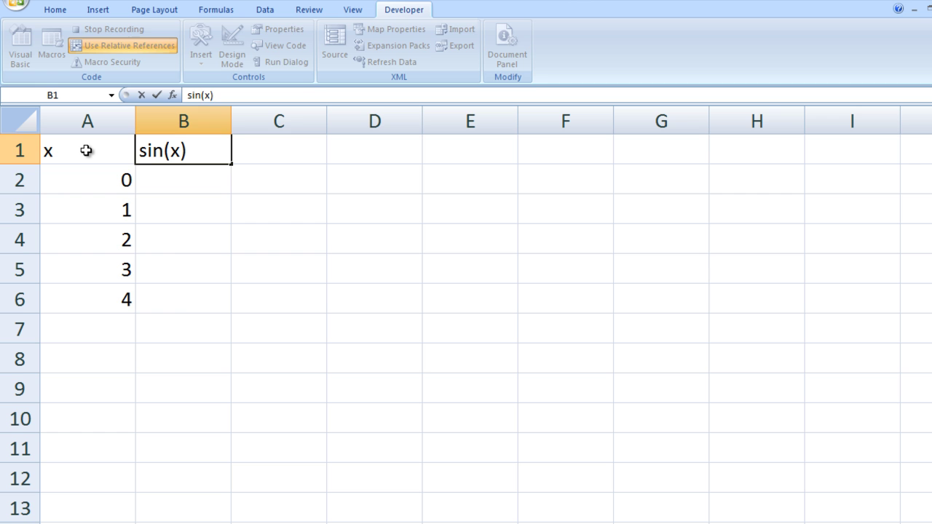
pyautogui.press('Return')
pyautogui.write('=si')
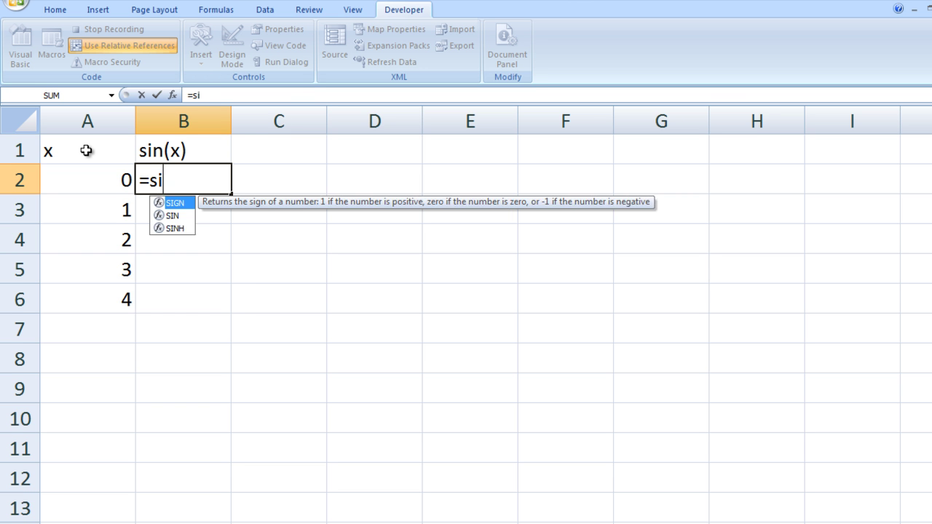
pyautogui.write('n(a')
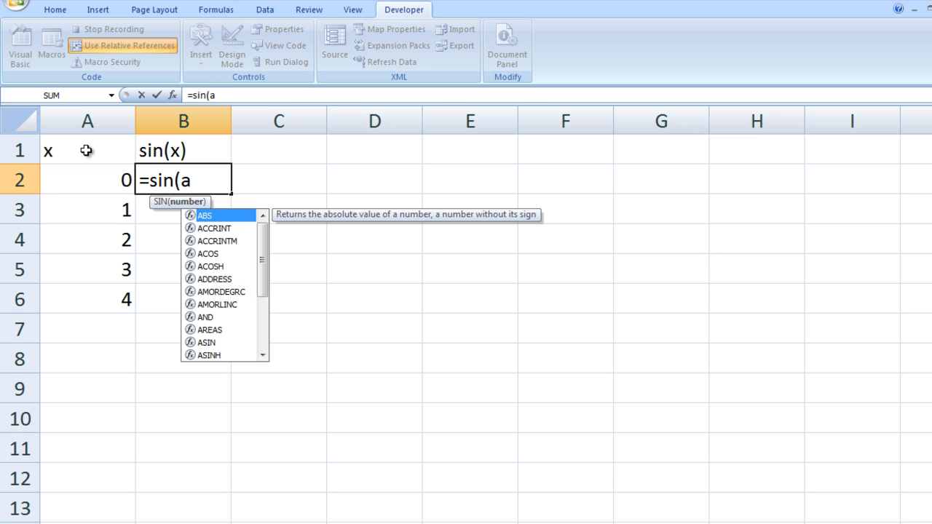
pyautogui.write('2)')
pyautogui.press('Return')
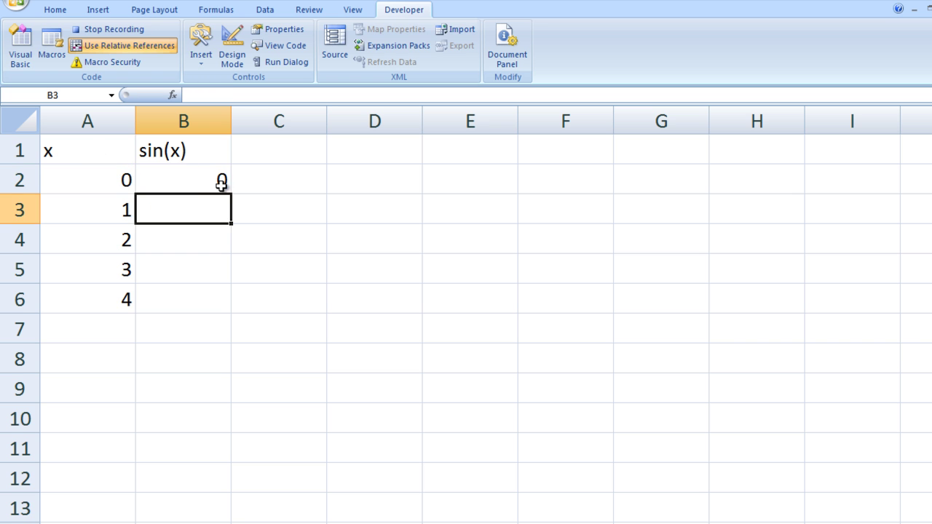
pyautogui.click(223, 185)
pyautogui.moveTo(232, 194); pyautogui.dragTo(232, 313)
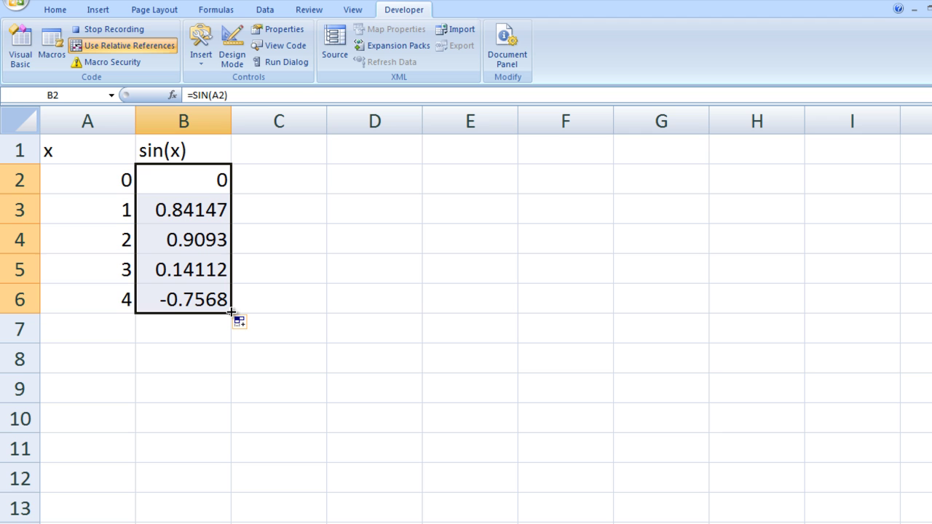
# Stop recording, select C3, and run Macro99 by its shortcut to build the table there
pyautogui.click(86, 30)
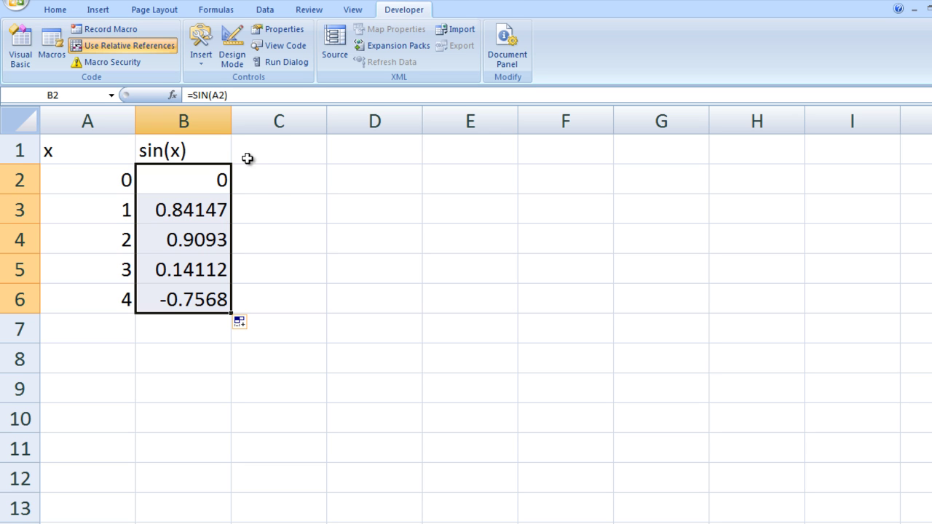
pyautogui.click(276, 210)
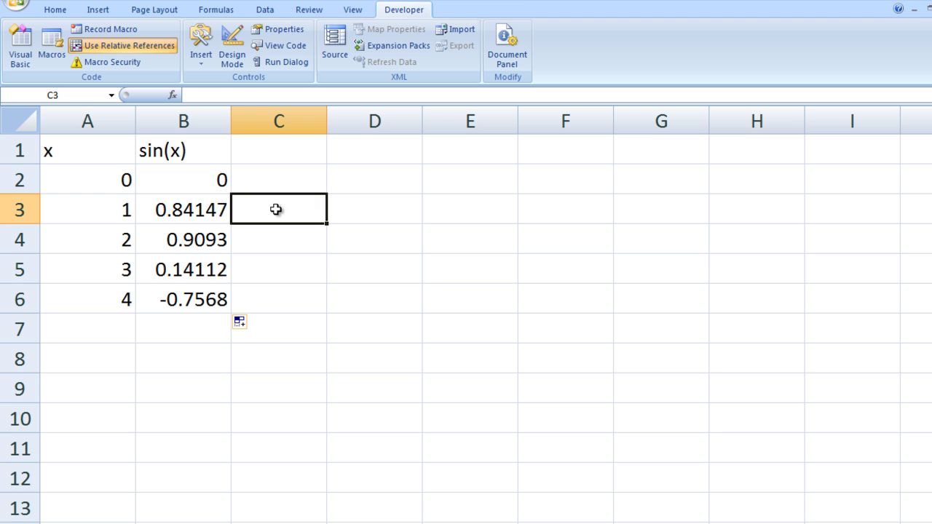
pyautogui.hotkey('ctrl', 'shift', 's')
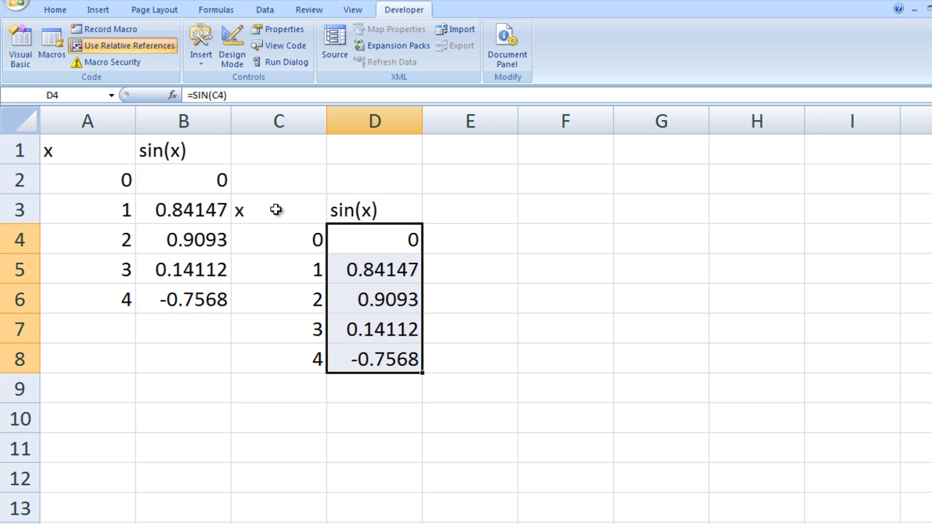